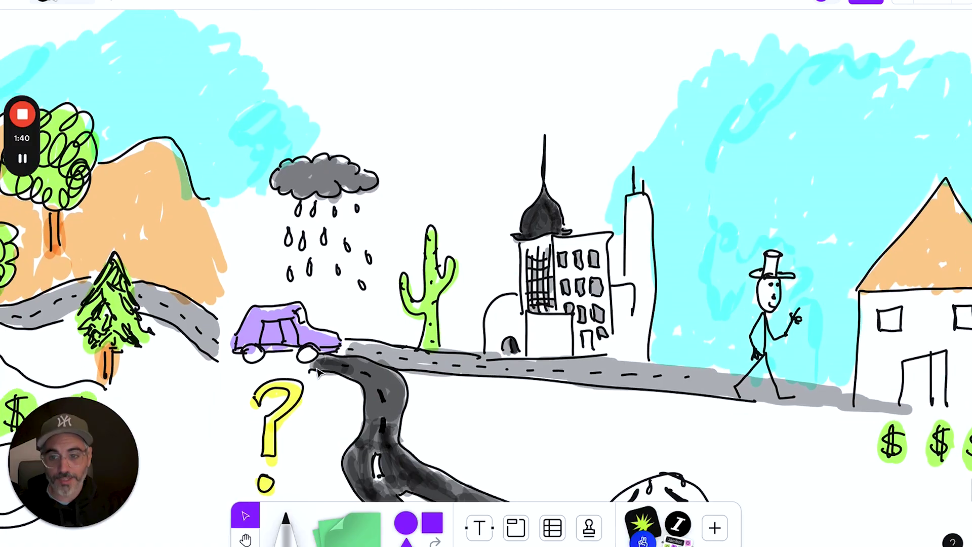
Pan down the canvas to the worried face and the purple car at the winding road's end.
scroll(316, 373, "down", 5)
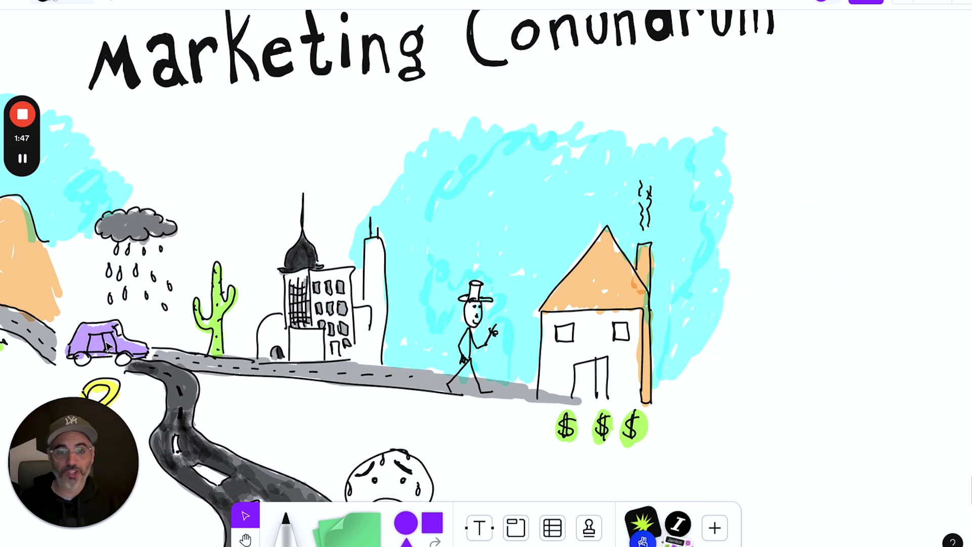
scroll(107, 345, "left", 3)
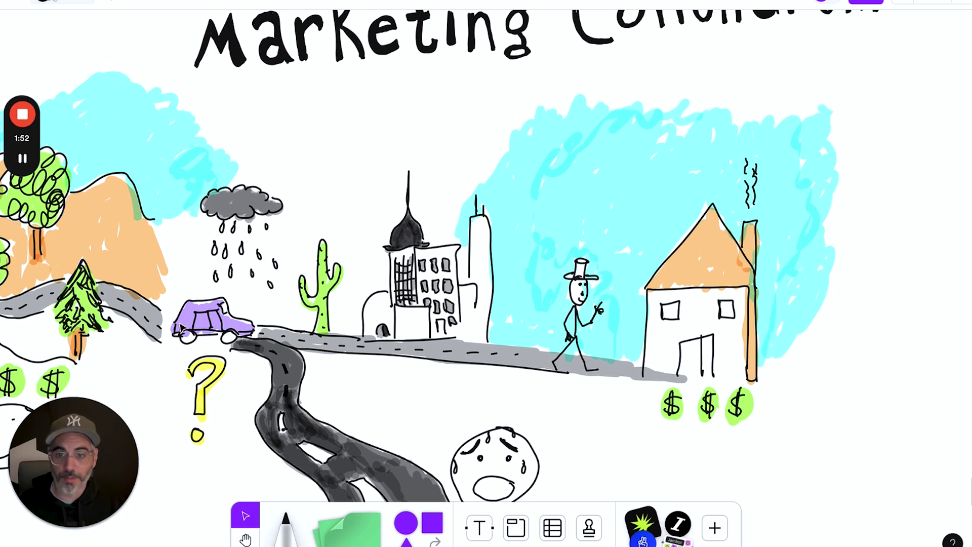
scroll(184, 326, "right", 2)
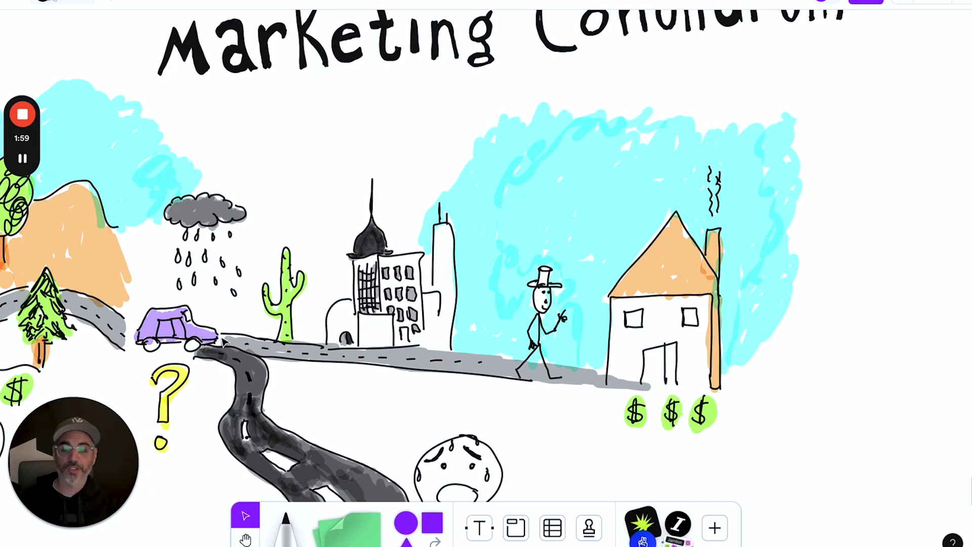
scroll(223, 342, "right", 2)
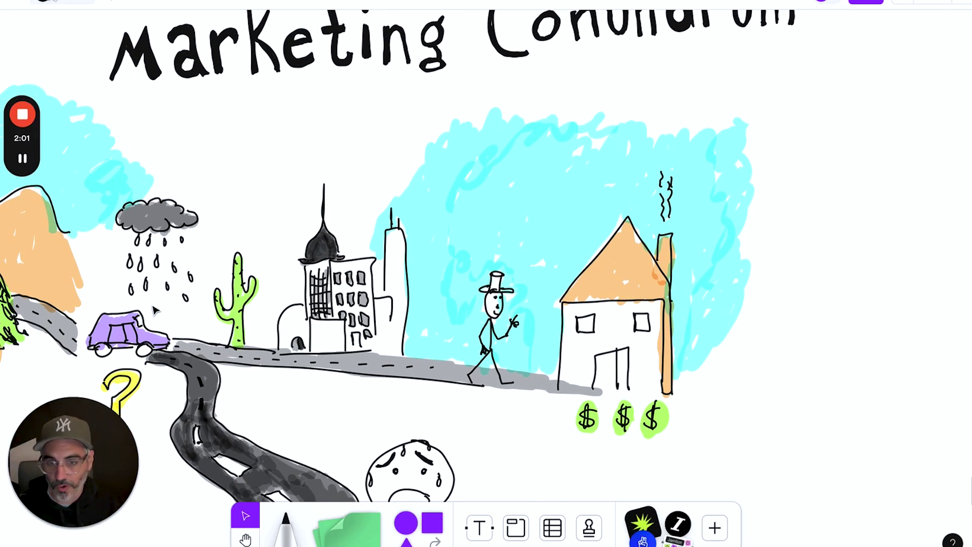
scroll(244, 345, "right", 2)
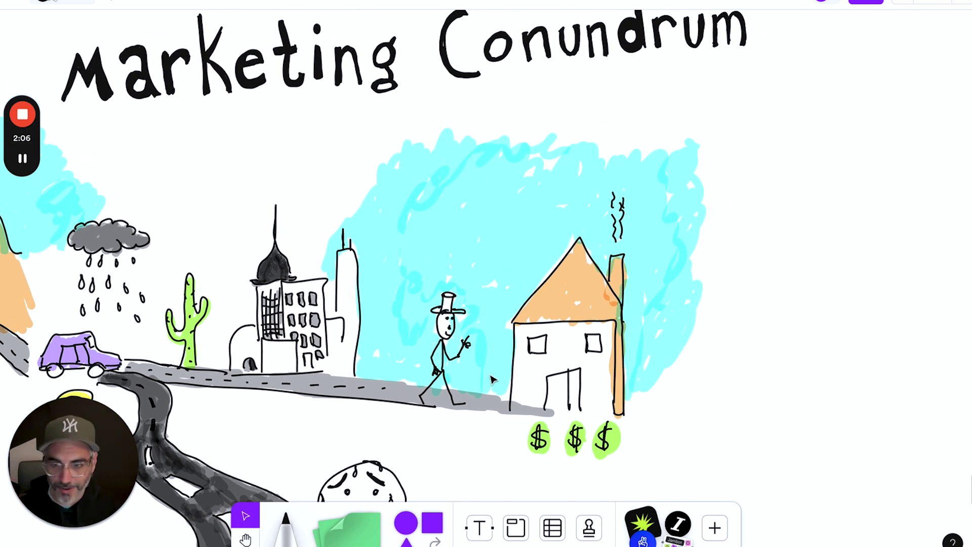
scroll(492, 378, "down", 3)
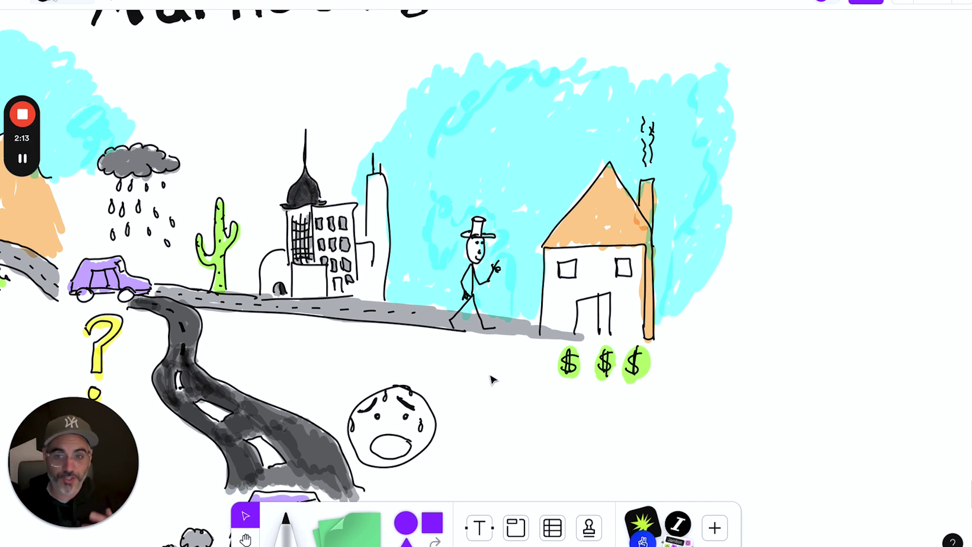
scroll(229, 278, "left", 2)
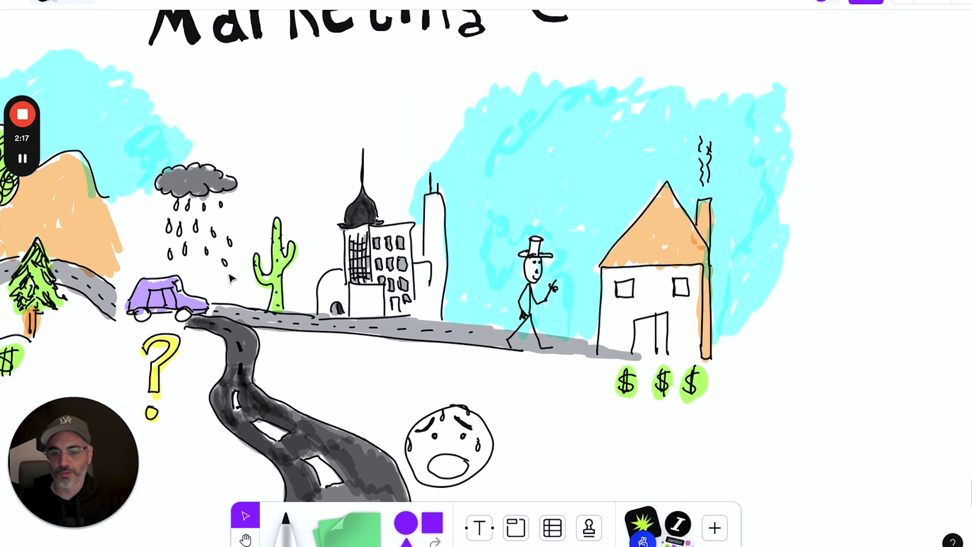
scroll(163, 213, "down", 5)
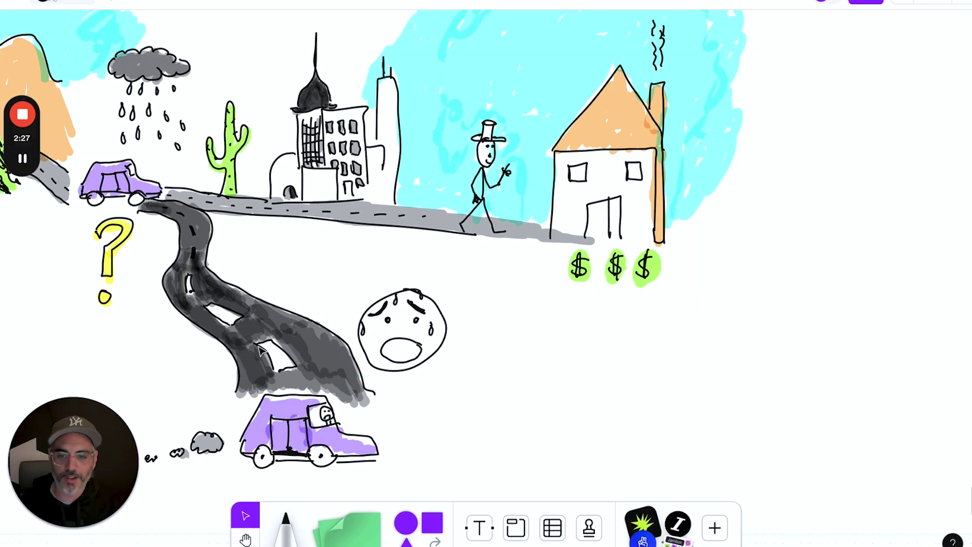
scroll(261, 349, "left", 3)
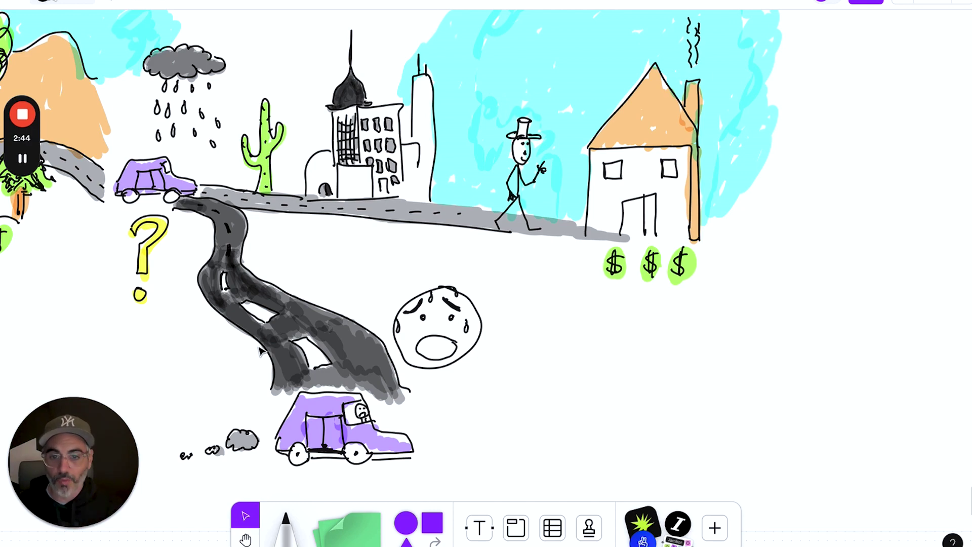
Zoom in and centre on the bottom purple car with its frowning driver and grey exhaust puffs.
scroll(496, 299, "up", 10)
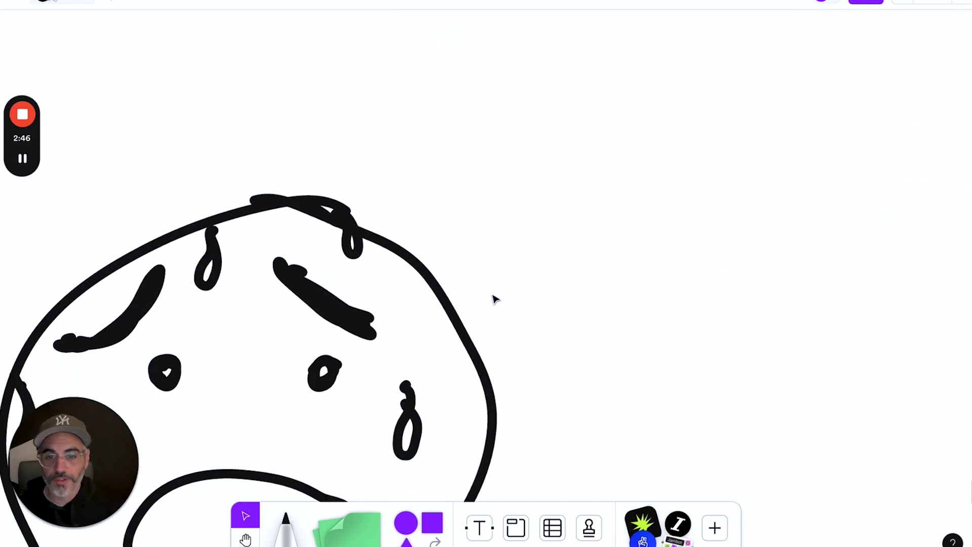
scroll(471, 283, "down", 3)
scroll(471, 283, "left", 4)
scroll(420, 300, "down", 10)
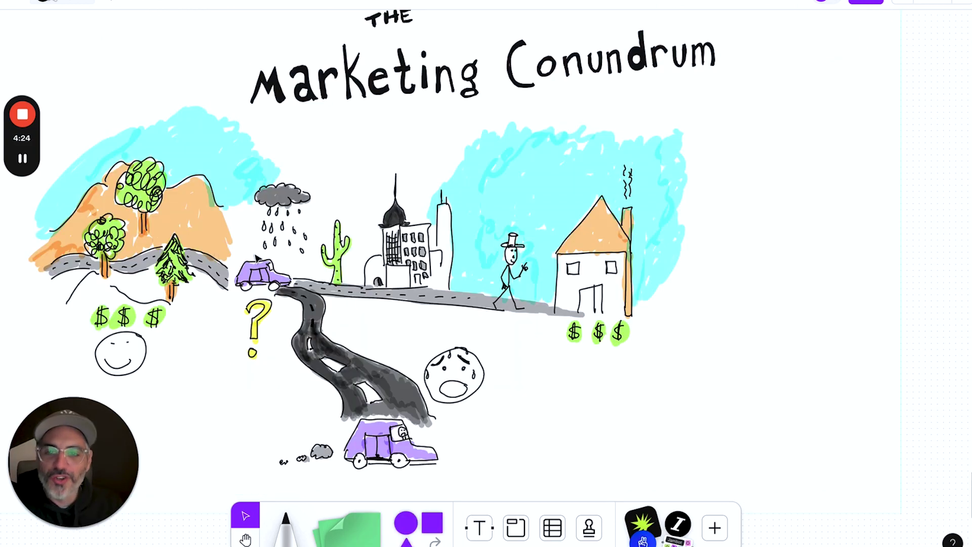
scroll(257, 258, "up", 5)
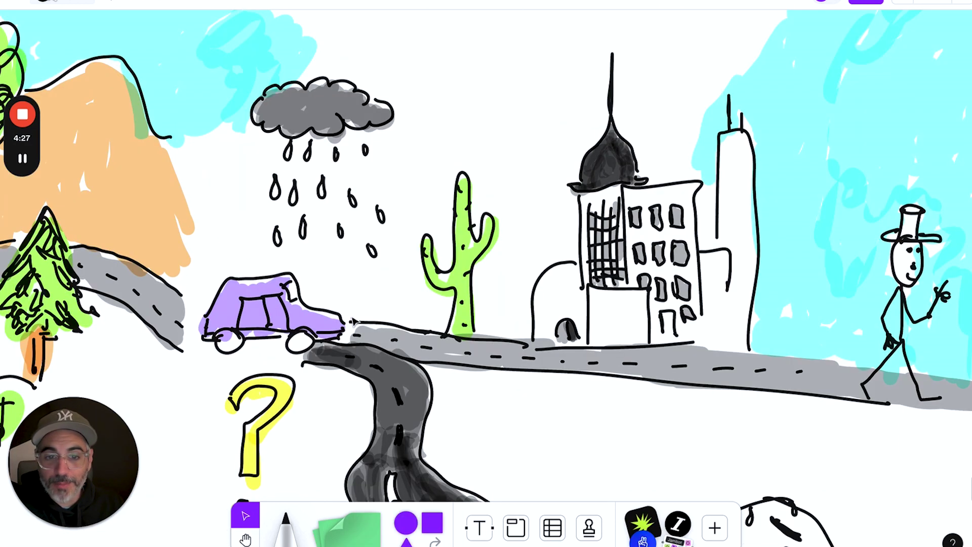
scroll(410, 332, "right", 5)
scroll(410, 332, "down", 2)
scroll(537, 335, "right", 10)
scroll(537, 335, "up", 3)
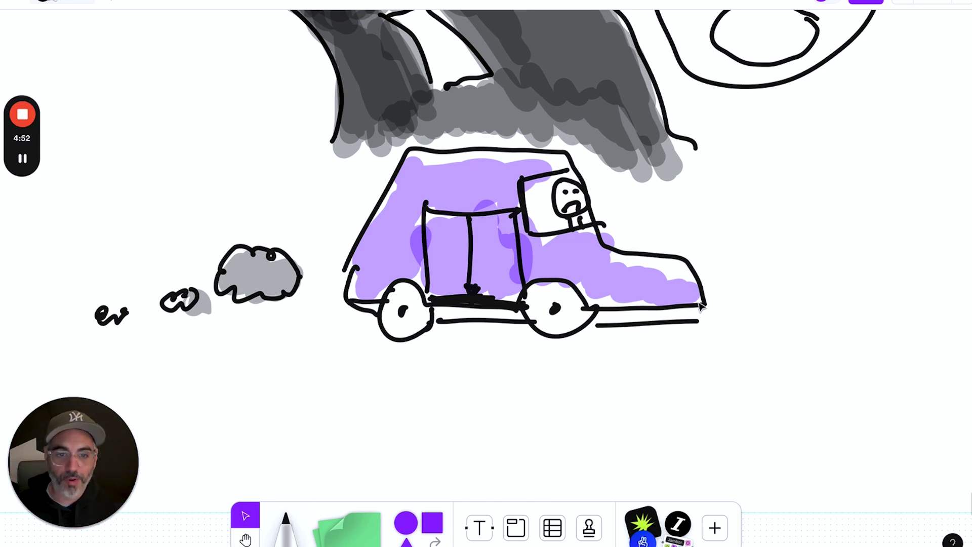
scroll(702, 307, "down", 3)
Zoom out to fit the title, the smiling face, dollar signs, worried face and dark road on screen.
scroll(701, 306, "down", 5)
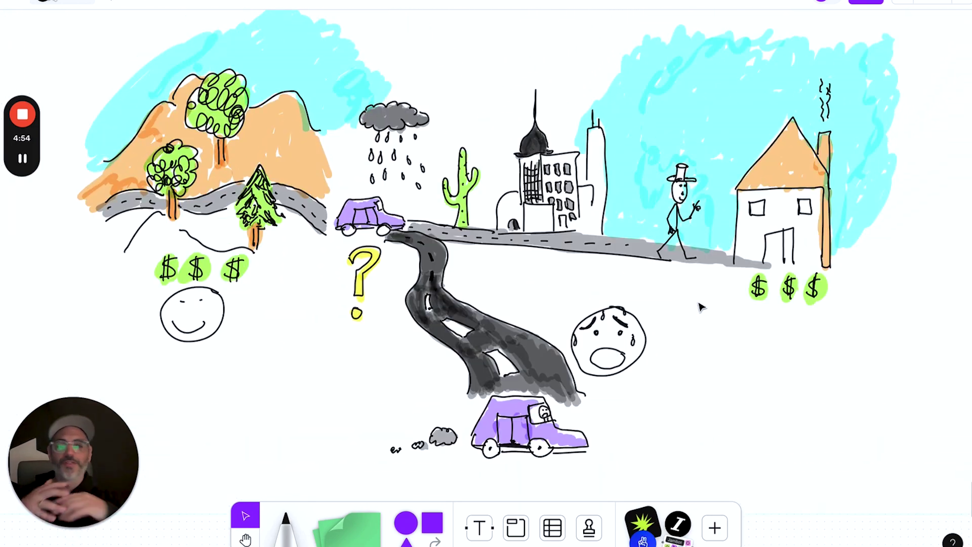